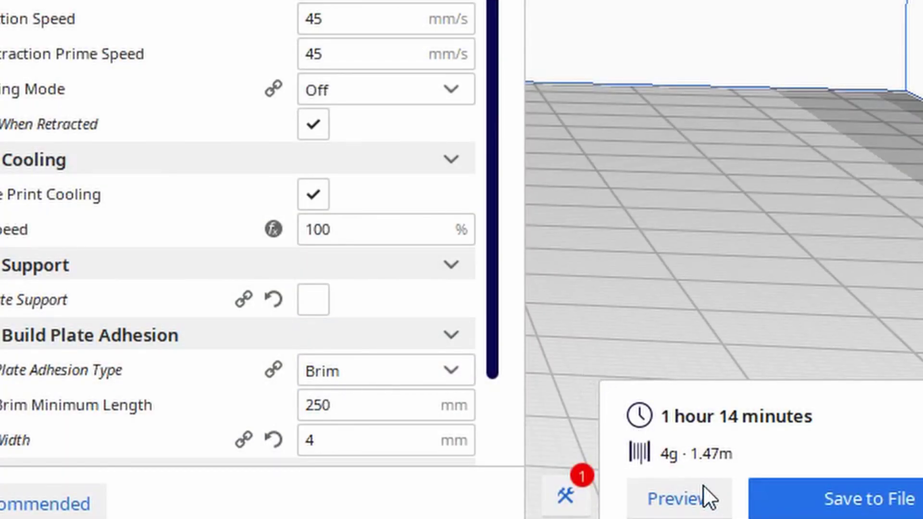
Show the CE3_Support bridge sliced in preview without support, estimated at 2 hours 54 minutes.
click(885, 512)
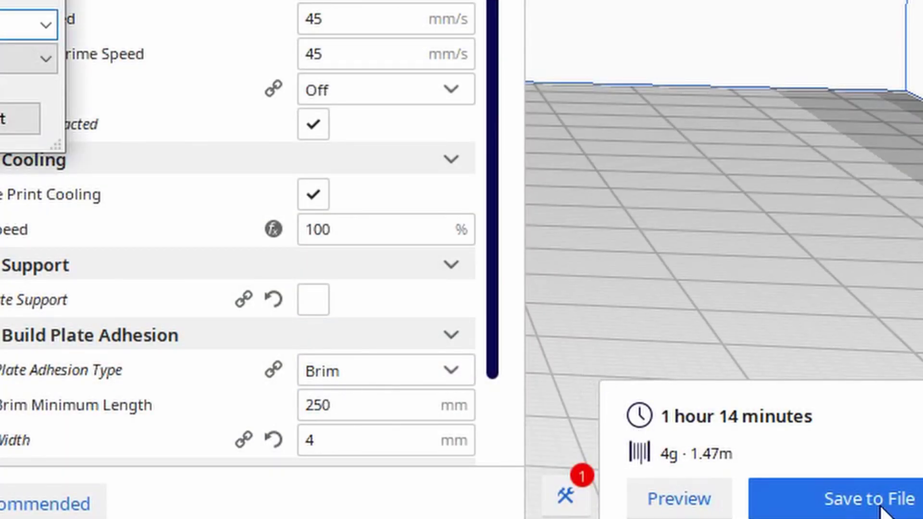
click(13, 118)
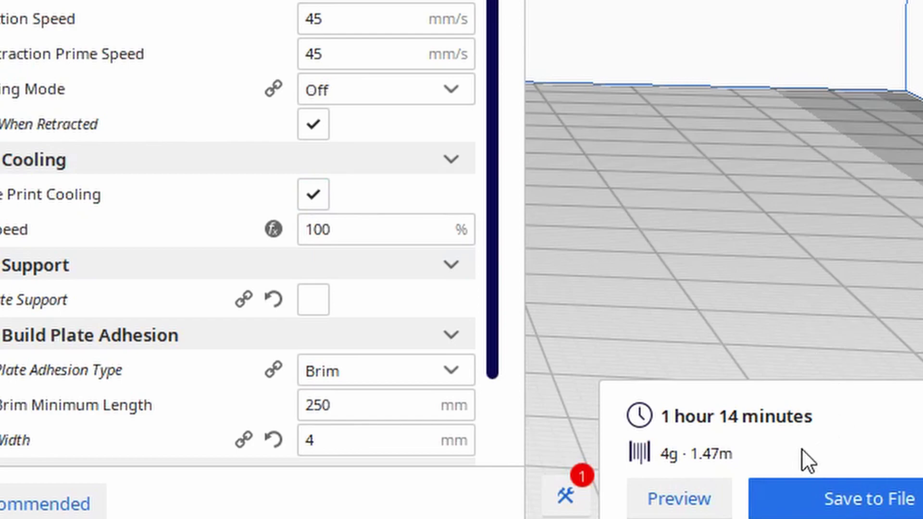
click(313, 300)
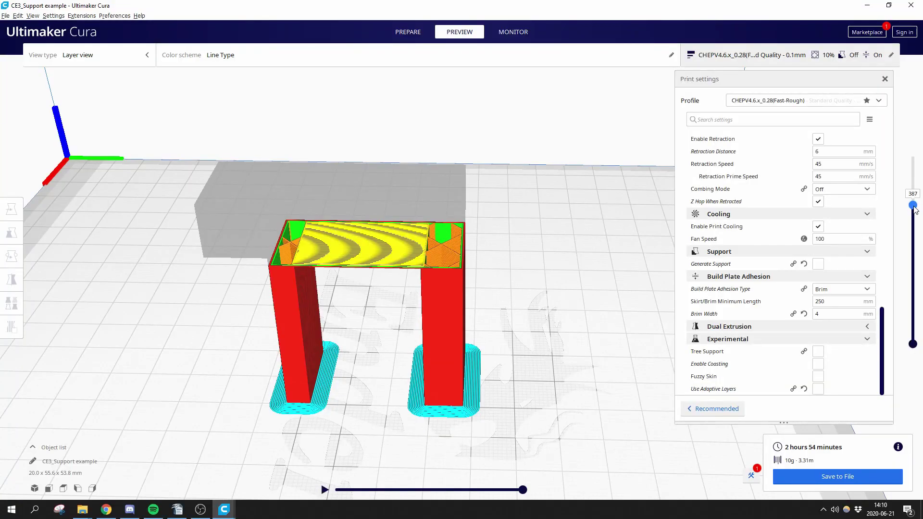
Inspect the unsupported bridge layers, then enable Generate Support (6 h 7 min, 23g).
scroll(348, 302, up, 6)
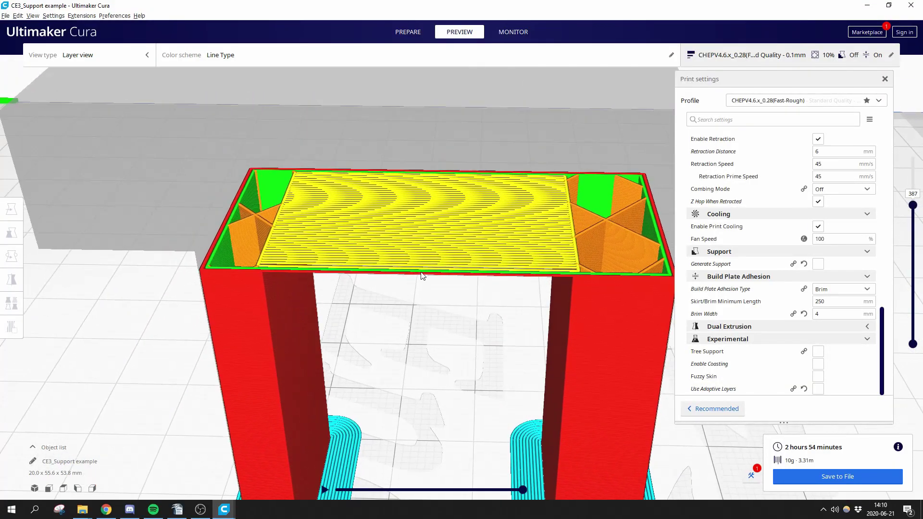
right_drag(517, 301, 499, 229)
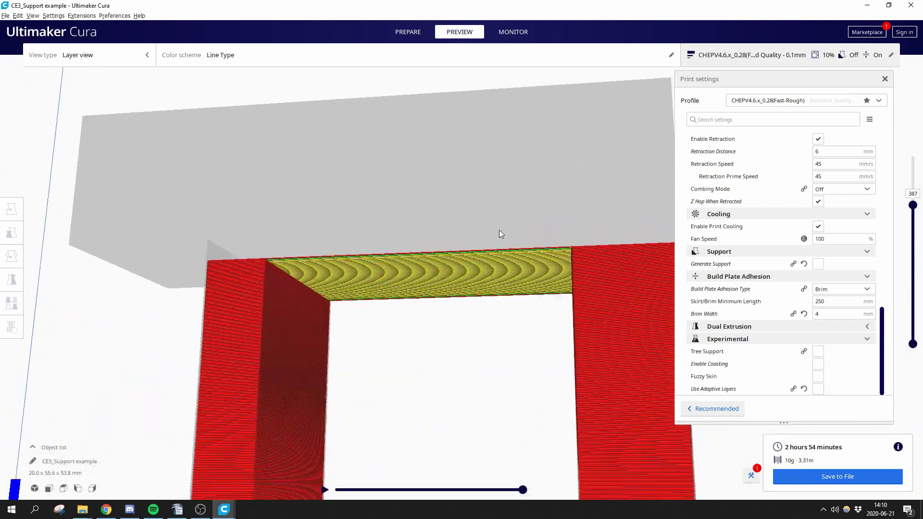
right_drag(431, 330, 459, 339)
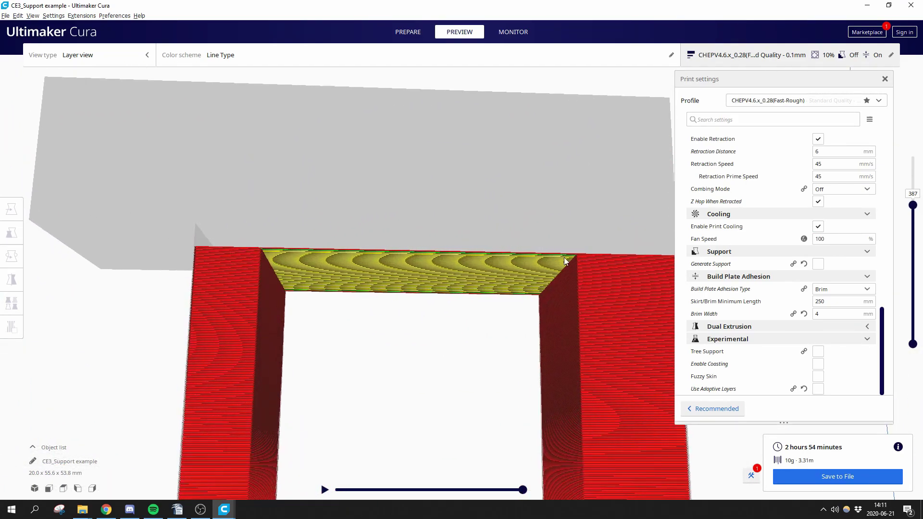
right_drag(359, 267, 459, 274)
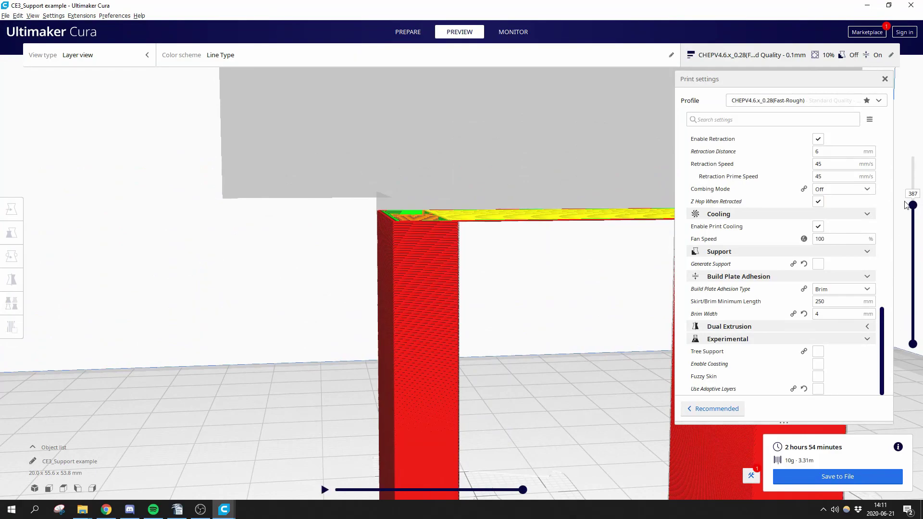
scroll(915, 208, up, 13)
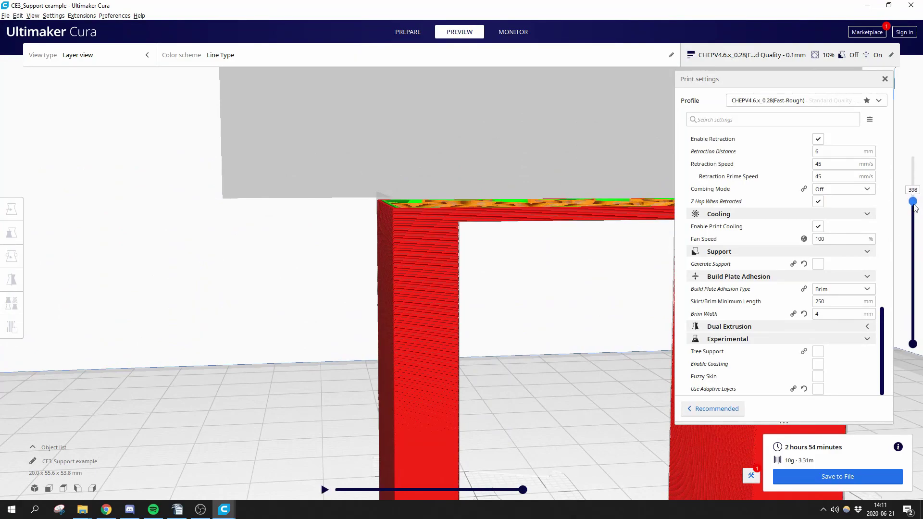
scroll(915, 208, up, 6)
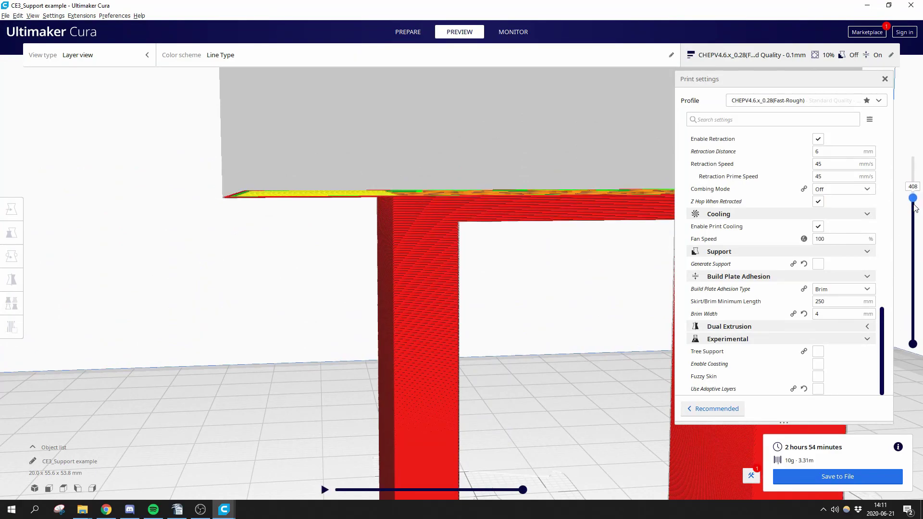
right_drag(432, 218, 392, 233)
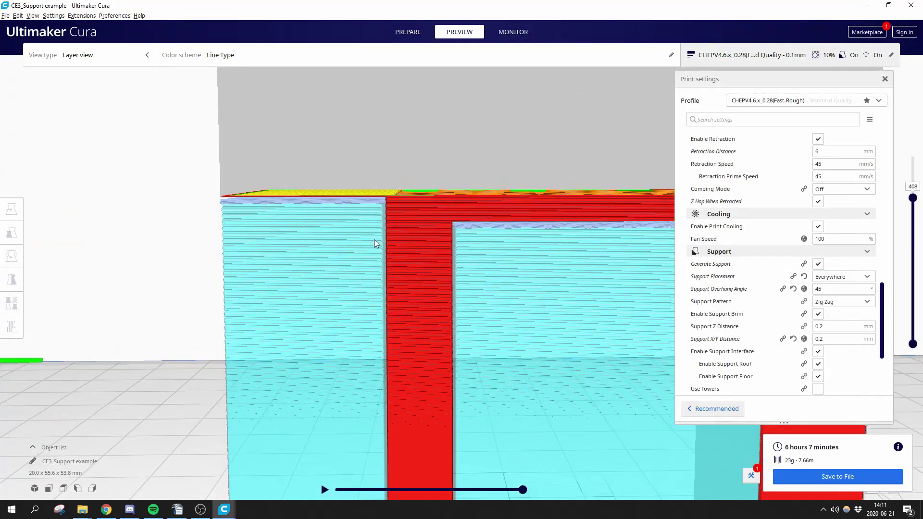
right_drag(374, 239, 326, 197)
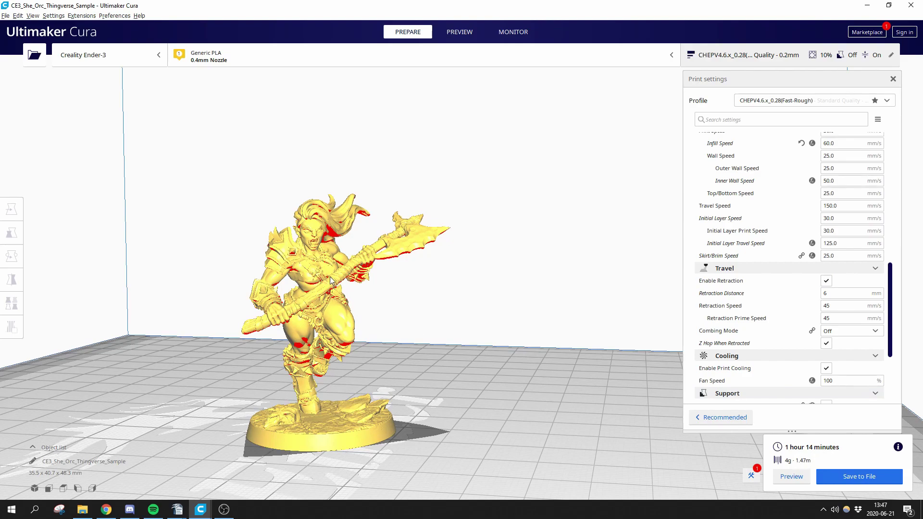
Preview the She Orc figure sliced without support, showing layers up to about 115.
middle_drag(327, 316, 446, 305)
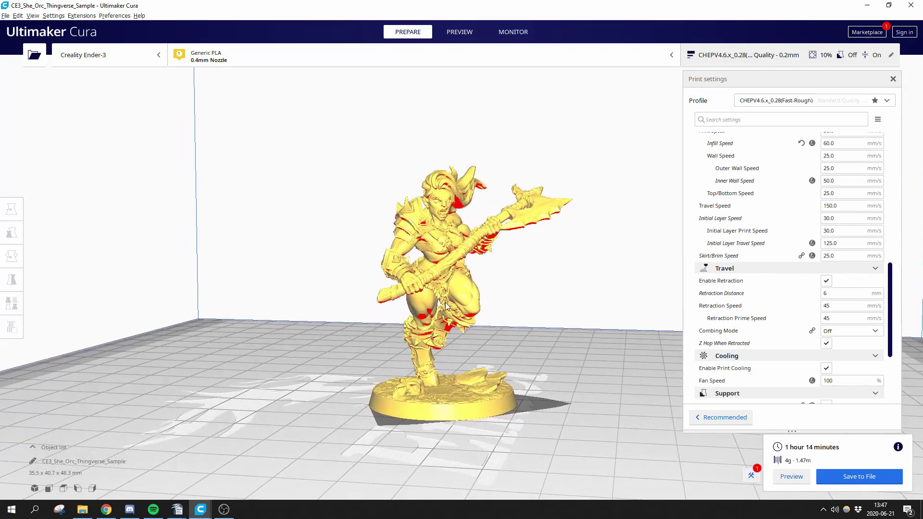
click(459, 32)
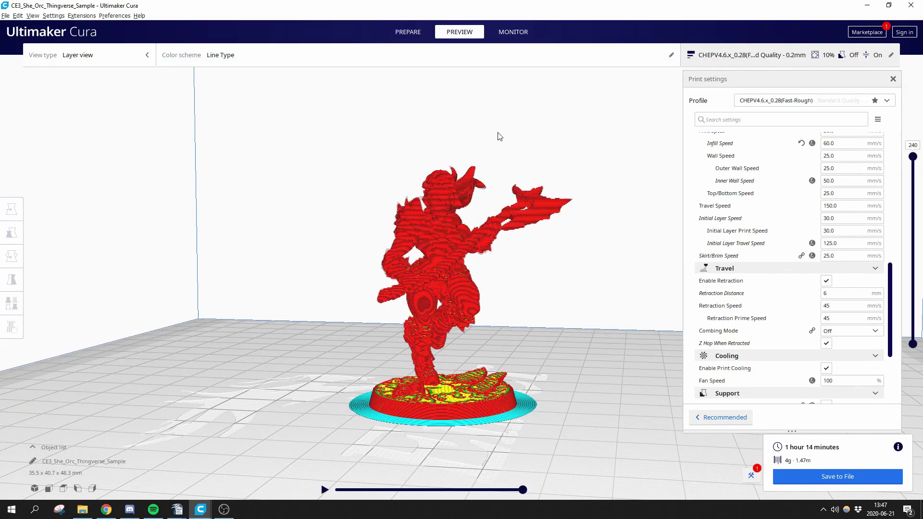
right_drag(555, 269, 571, 285)
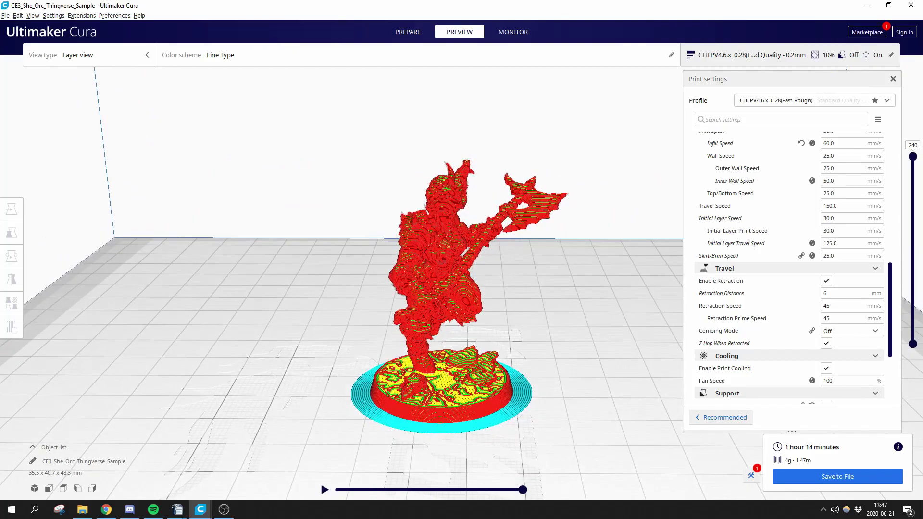
drag(914, 165, 919, 255)
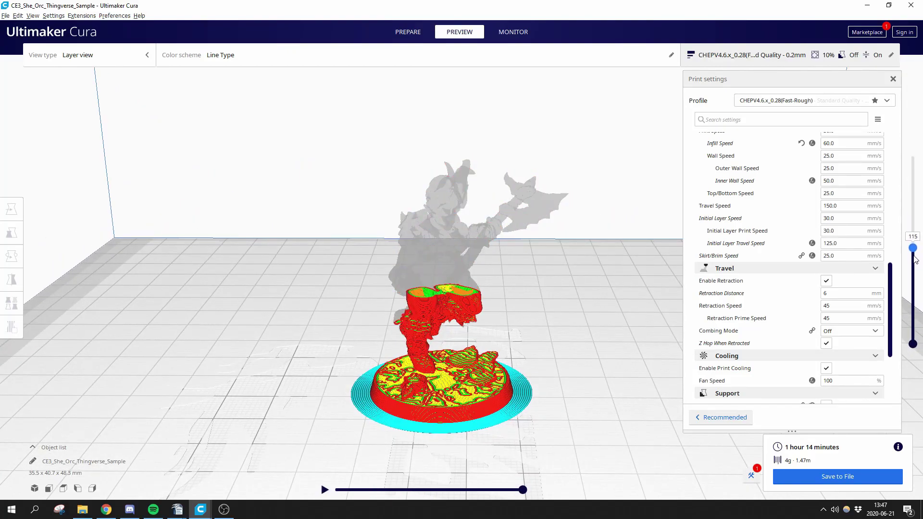
scroll(350, 323, up, 5)
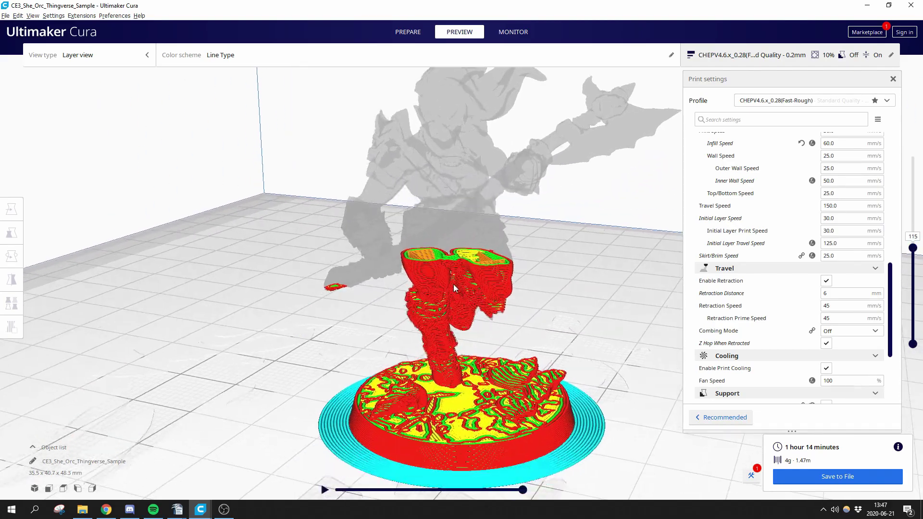
scroll(463, 274, up, 4)
scroll(452, 262, down, 3)
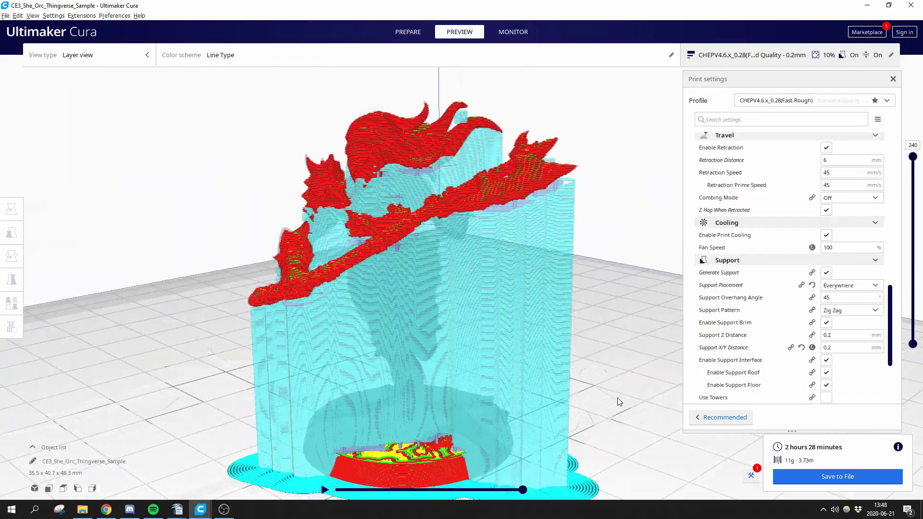
right_drag(617, 397, 587, 312)
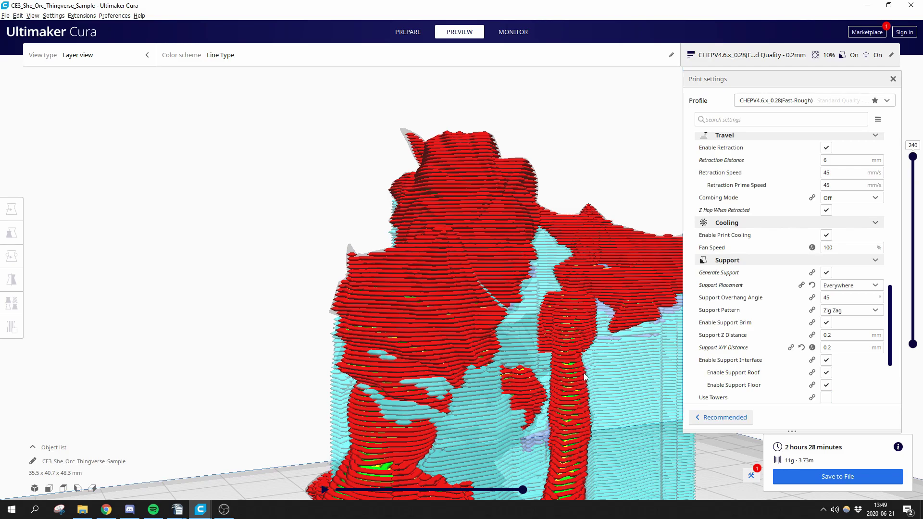
Switch to the CE3_4-way_overhang Cura window and frame the whole model level.
mouse_move(200, 511)
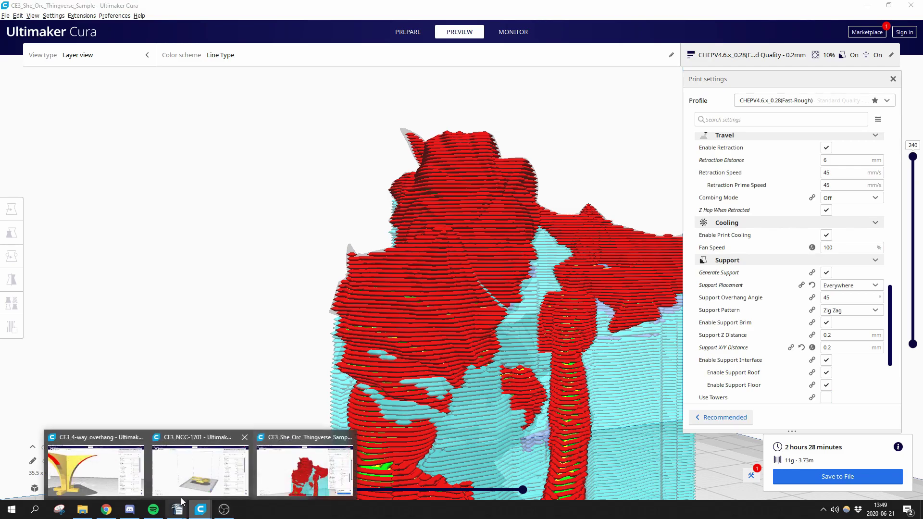
click(92, 473)
scroll(333, 360, up, 5)
right_drag(333, 360, 358, 339)
scroll(358, 340, down, 5)
right_drag(388, 277, 470, 328)
Preview the cross-shaped overhang model layer by layer, checking its 1 h 3 min estimate.
scroll(443, 345, down, 5)
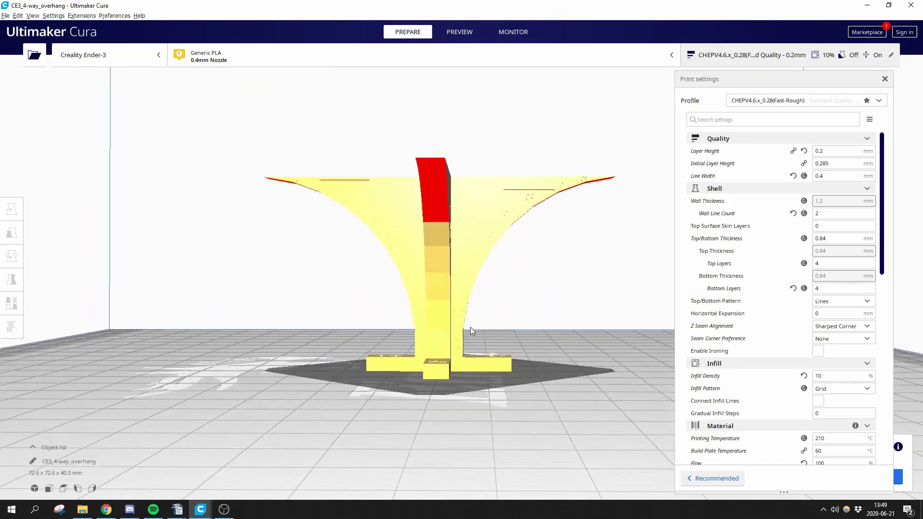
drag(783, 491, 808, 422)
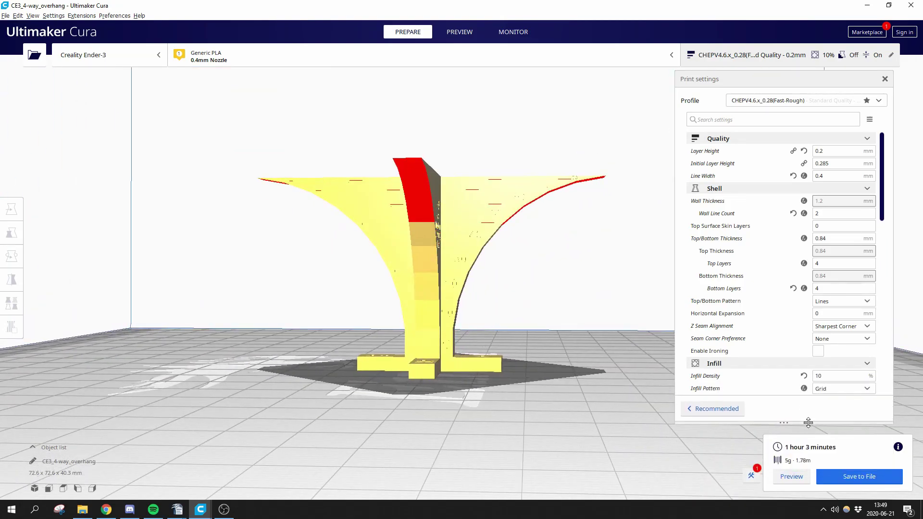
right_drag(414, 310, 312, 332)
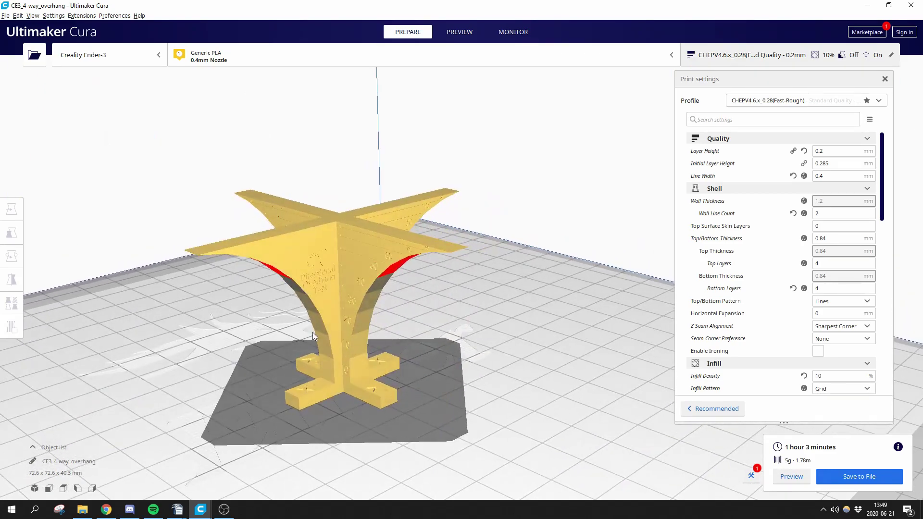
click(452, 32)
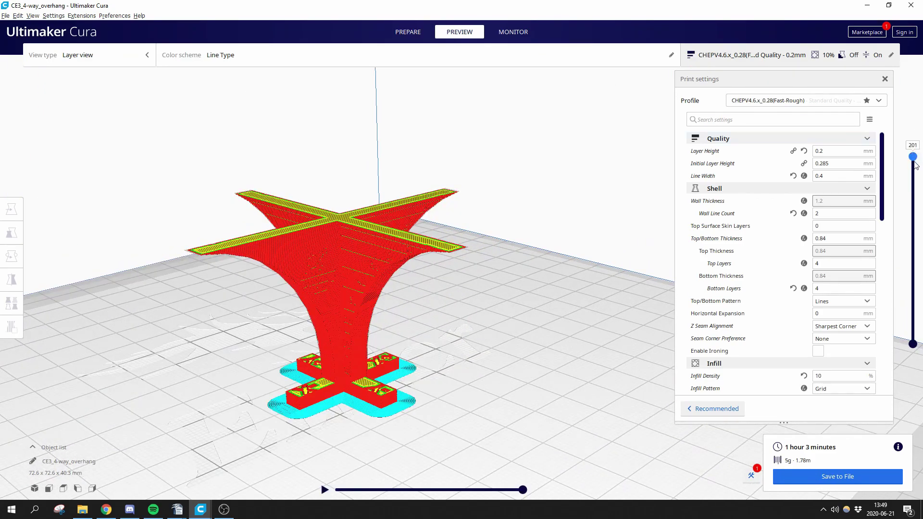
mouse_move(916, 164)
mouse_down()
mouse_move(904, 303)
mouse_move(913, 164)
mouse_up()
scroll(420, 279, up, 8)
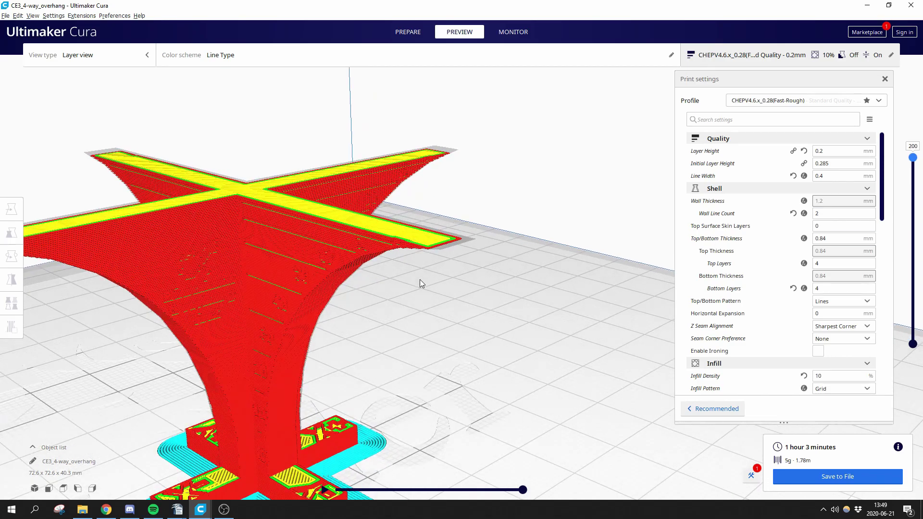
scroll(472, 275, down, 5)
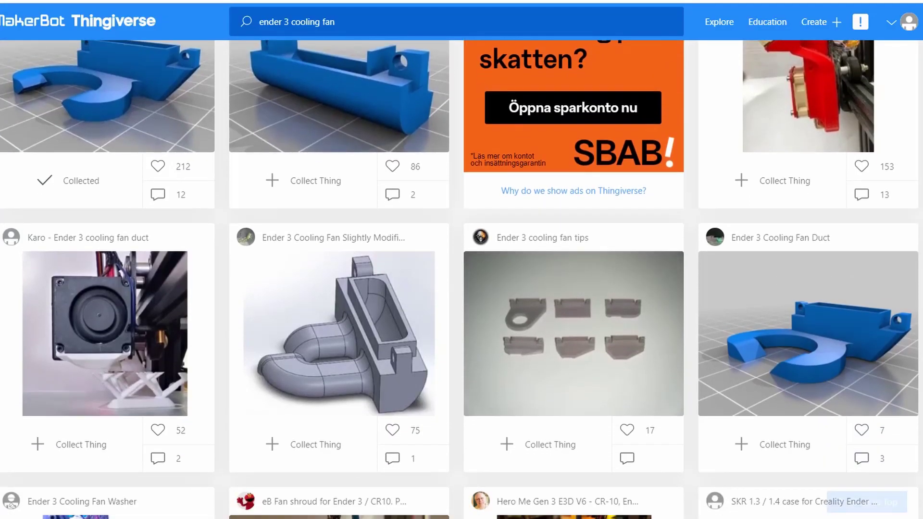
Scroll to the last row of the 'ender 3 cooling fan' search results.
scroll(461, 279, down, 4)
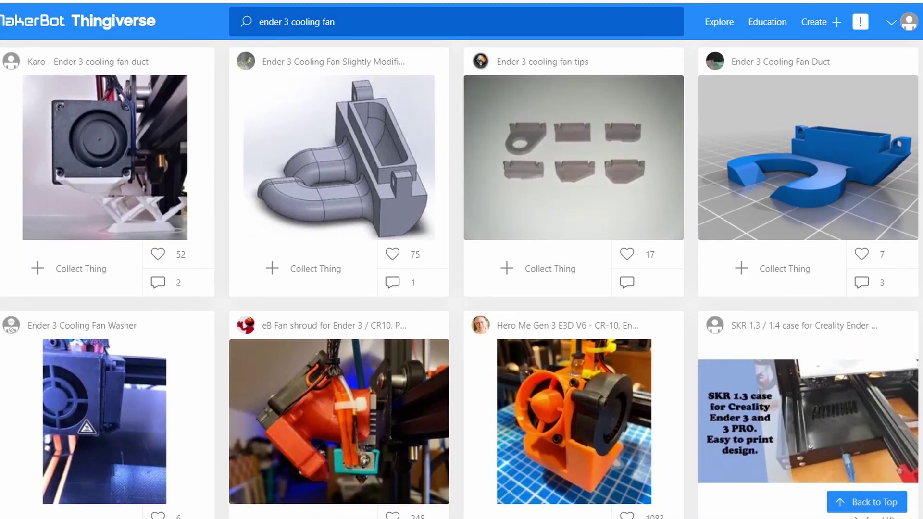
scroll(461, 279, down, 1)
scroll(461, 279, down, 7)
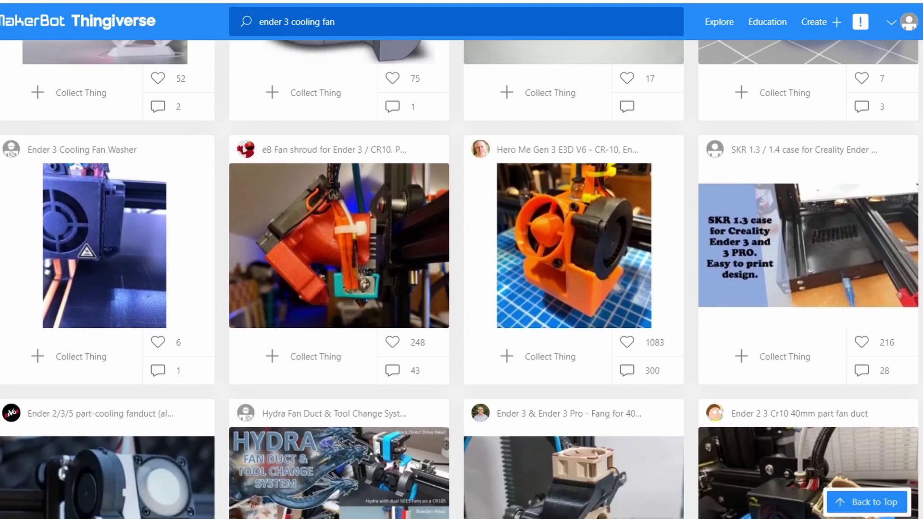
scroll(462, 279, down, 3)
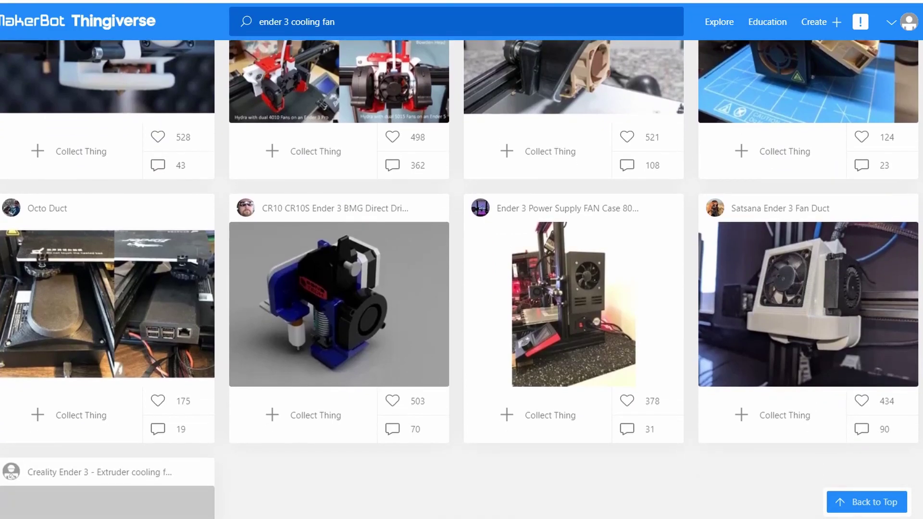
scroll(462, 279, down, 3)
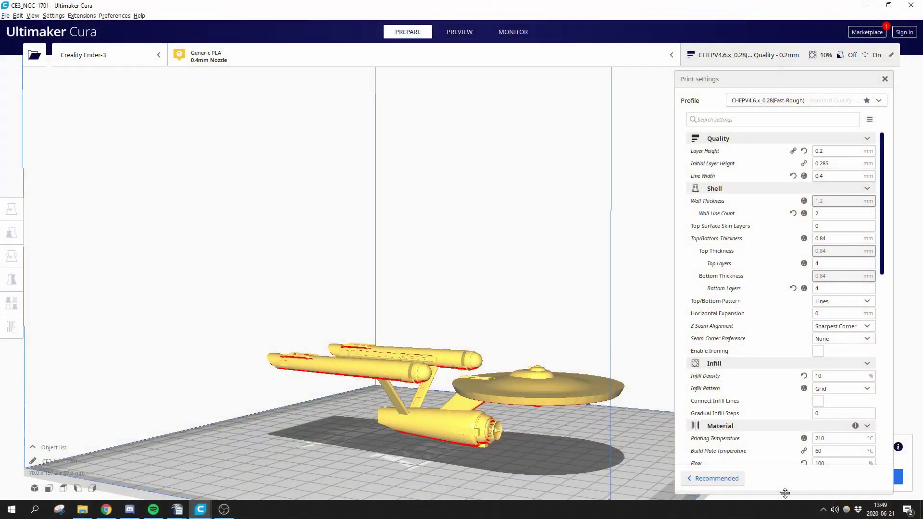
Enable Generate Support for the starship and inspect the sliced supports.
drag(800, 493, 800, 420)
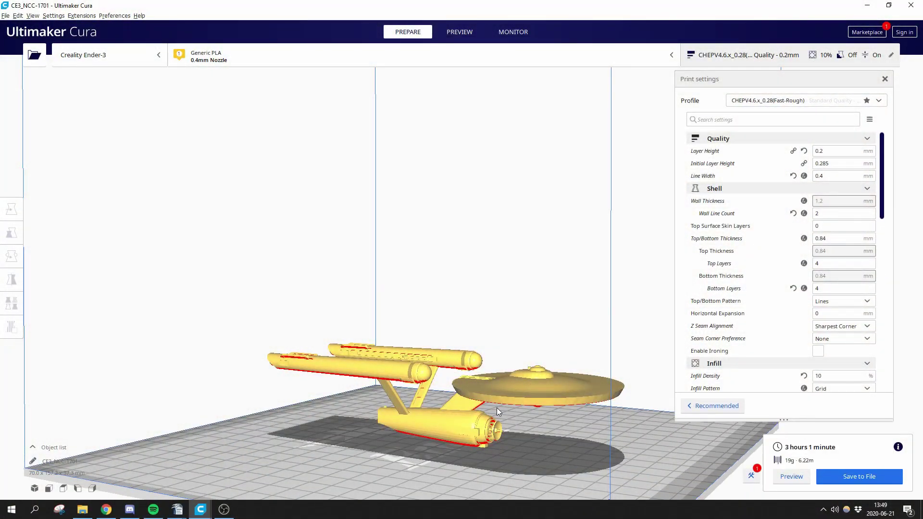
right_drag(497, 408, 603, 403)
scroll(824, 295, down, 5)
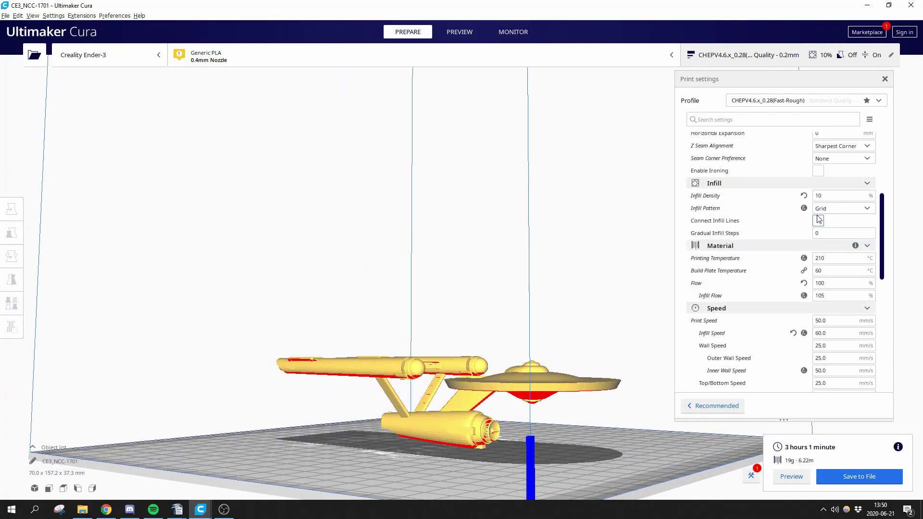
scroll(819, 221, down, 7)
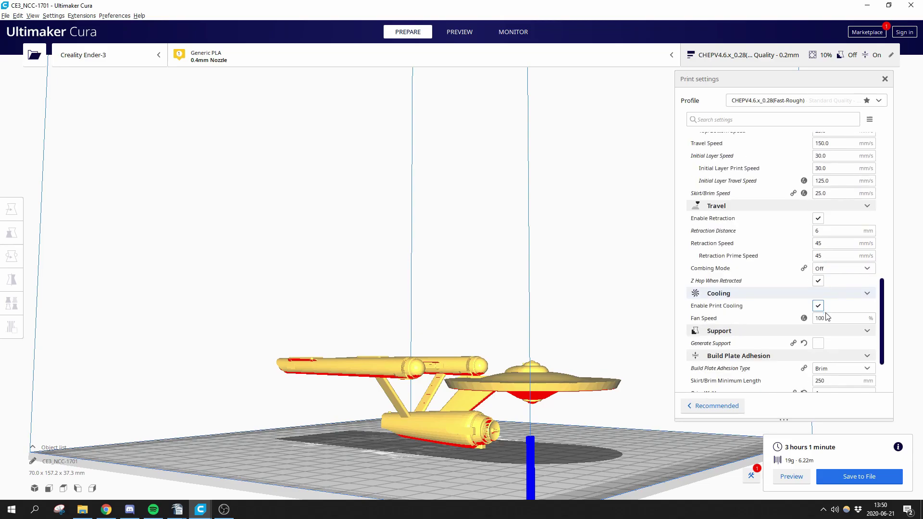
click(818, 343)
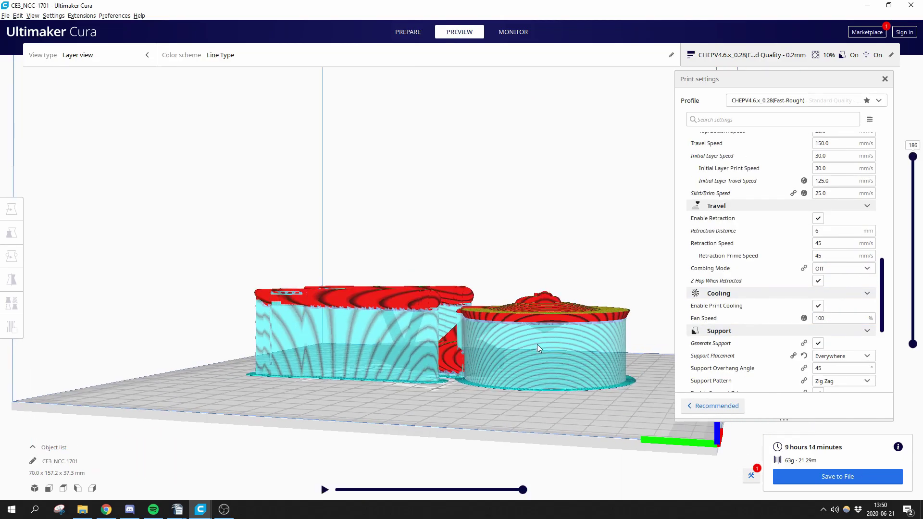
right_drag(537, 344, 596, 345)
Rotate the starship to stand upright on the build plate.
click(566, 307)
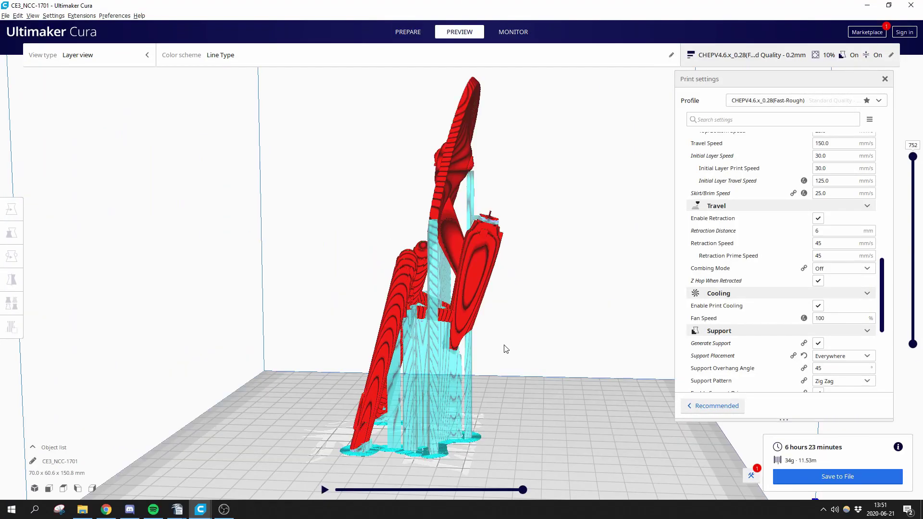
right_drag(529, 293, 423, 399)
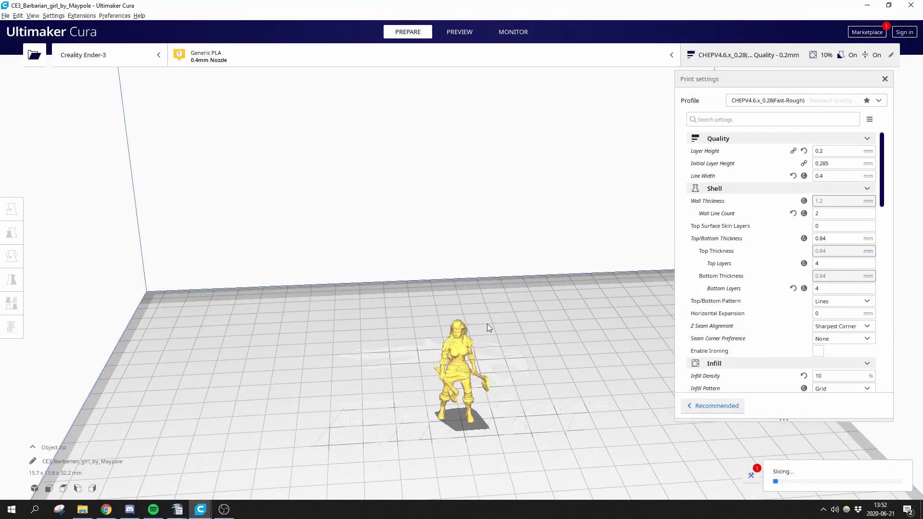
right_drag(486, 324, 532, 310)
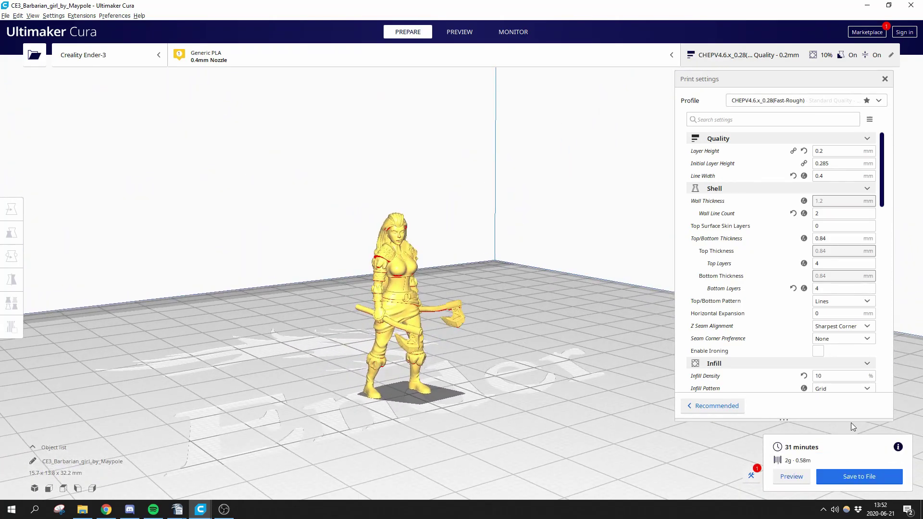
Orbit and zoom around the sliced barbarian figure to inspect its 45° overhang supports.
scroll(835, 340, down, 3)
scroll(822, 269, down, 8)
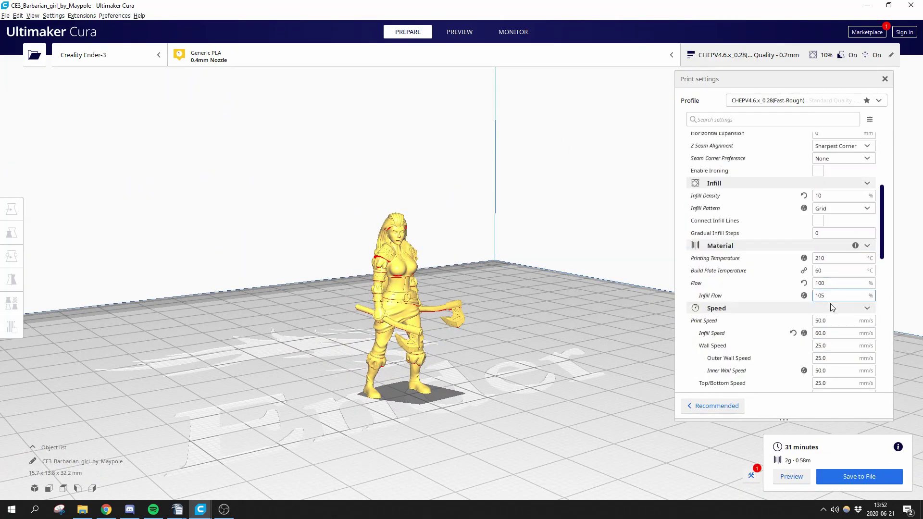
scroll(822, 332, down, 2)
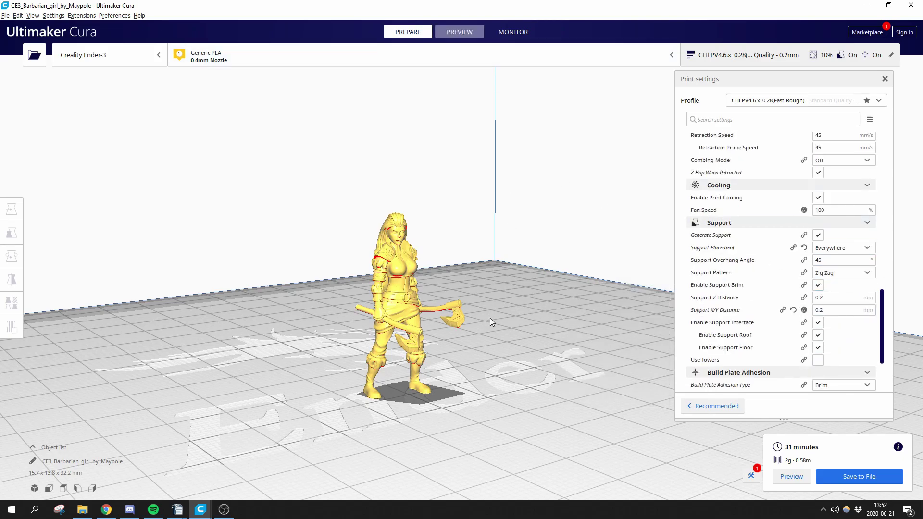
right_drag(489, 318, 450, 329)
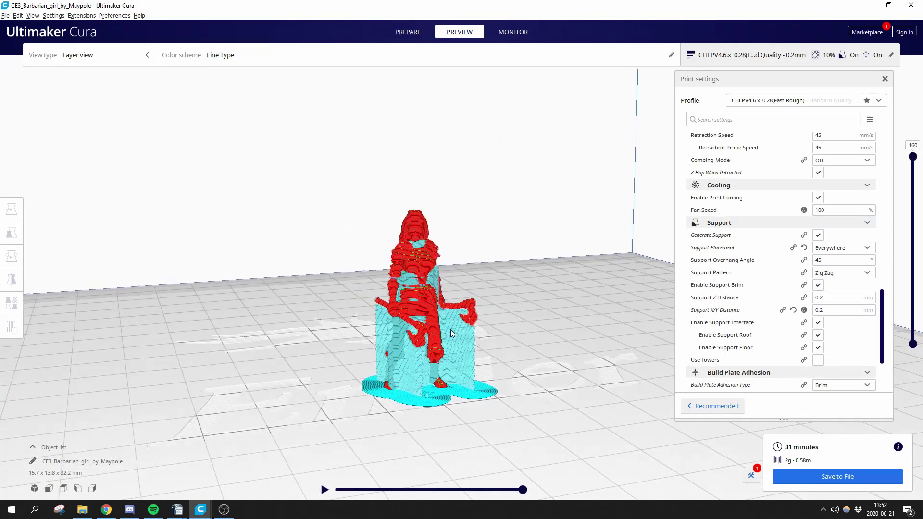
right_drag(627, 360, 471, 359)
scroll(468, 340, up, 4)
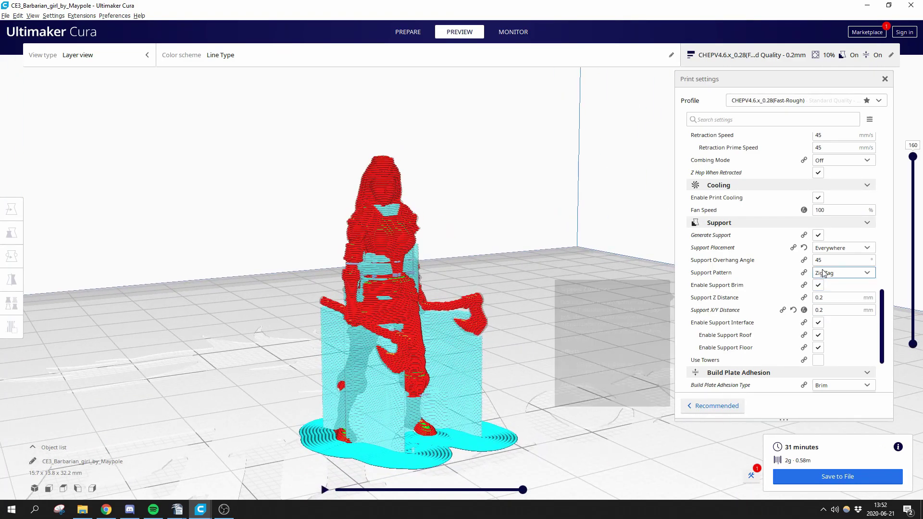
right_drag(552, 336, 592, 341)
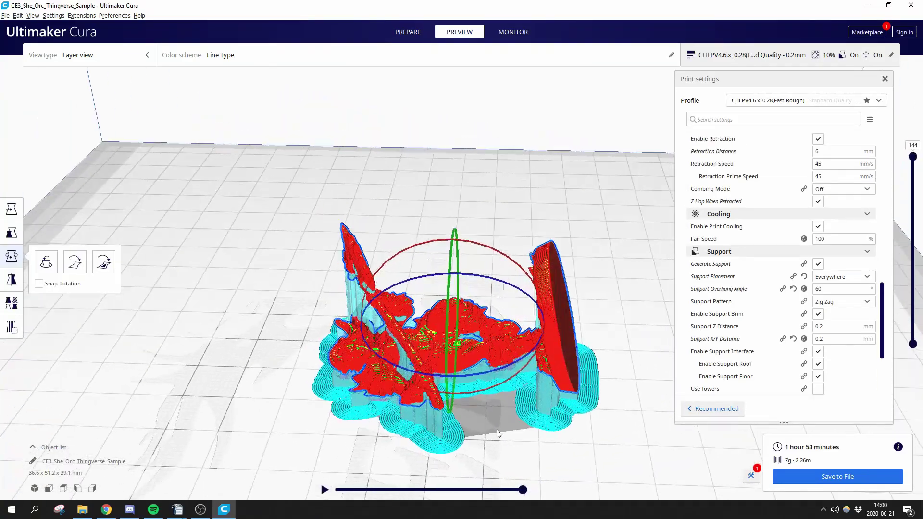
Orbit around the She Orc model to check 60° supports under its limbs and base disc.
right_drag(505, 397, 515, 312)
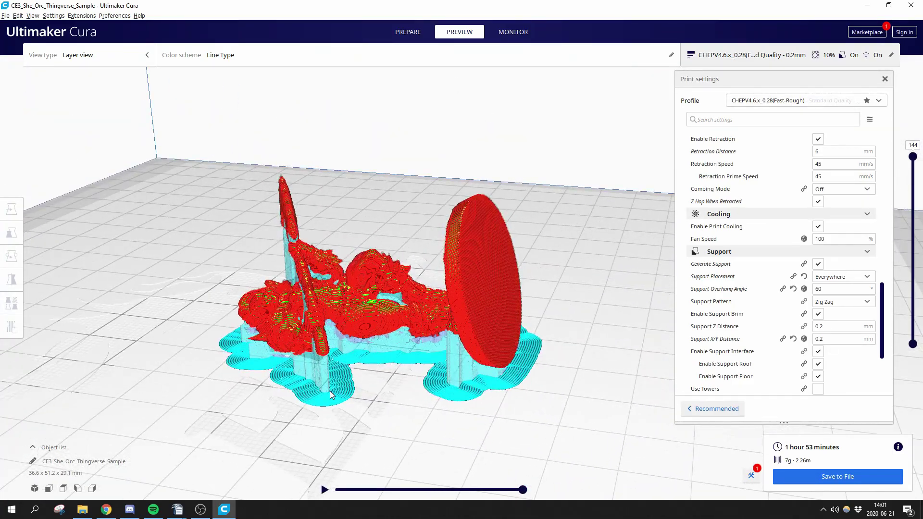
right_drag(330, 390, 538, 396)
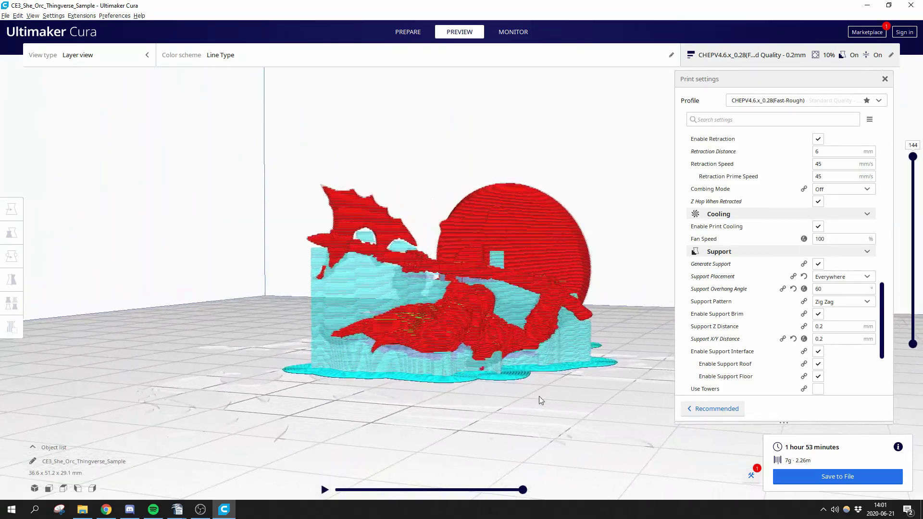